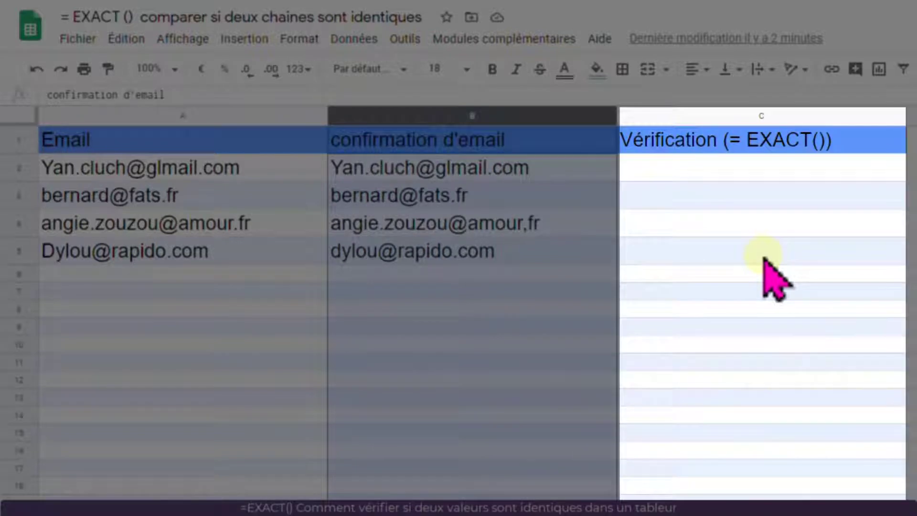
Step: Enter the formula =EXACT(A2;B2) in cell C2 to compare the email with its confirmation
{"action": "left_click", "coordinate": [763, 258]}
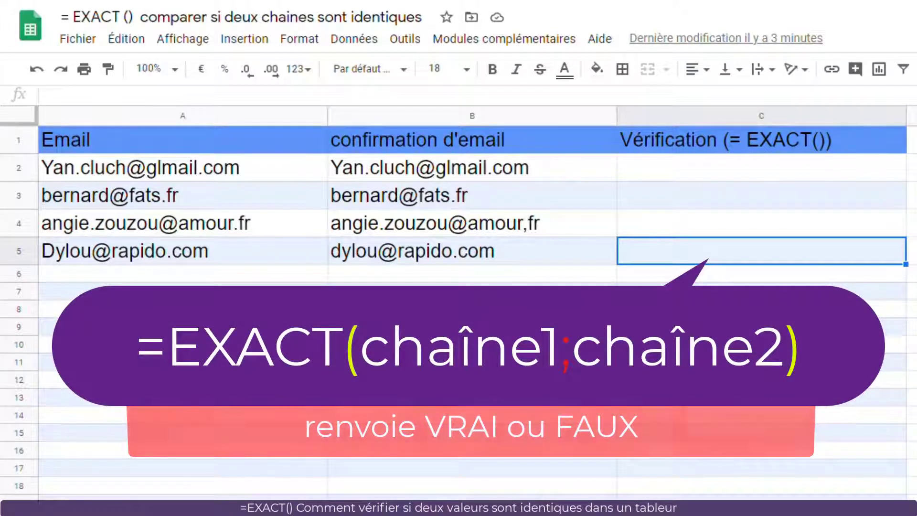
{"action": "left_click", "coordinate": [683, 170]}
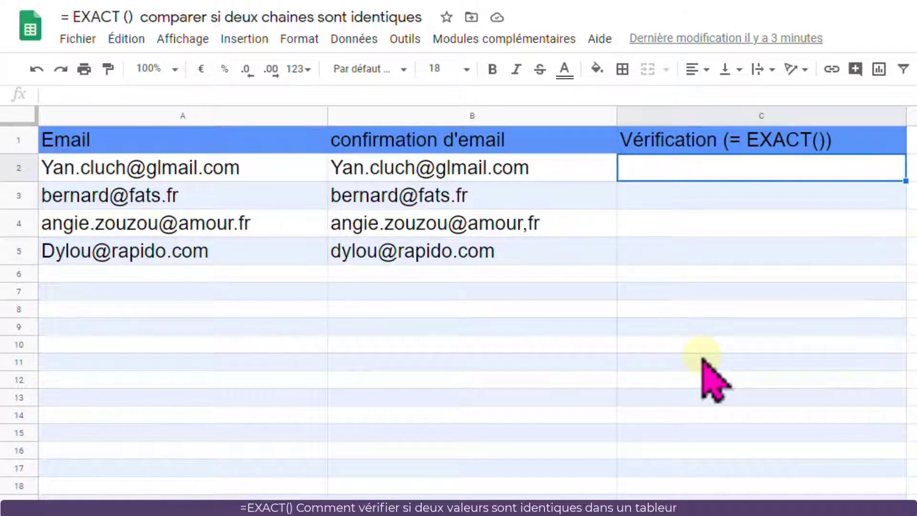
{"action": "type", "text": "="}
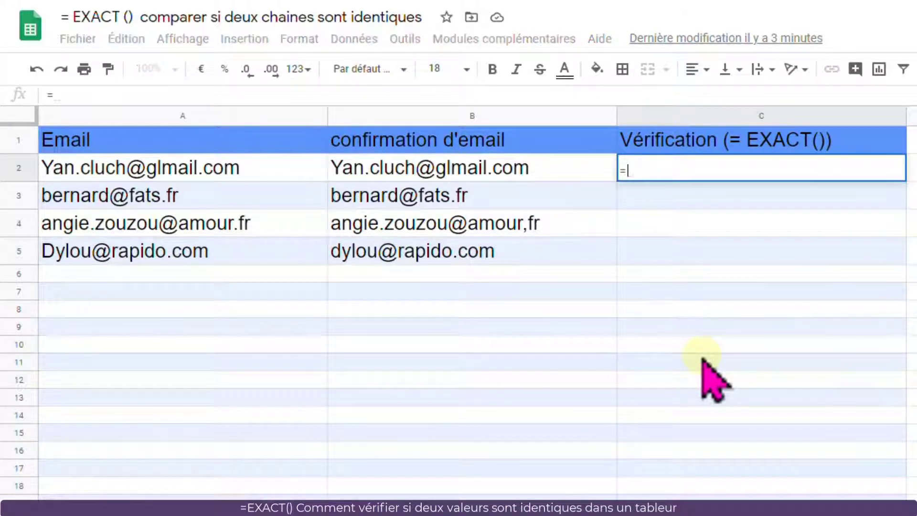
{"action": "type", "text": "EXAC"}
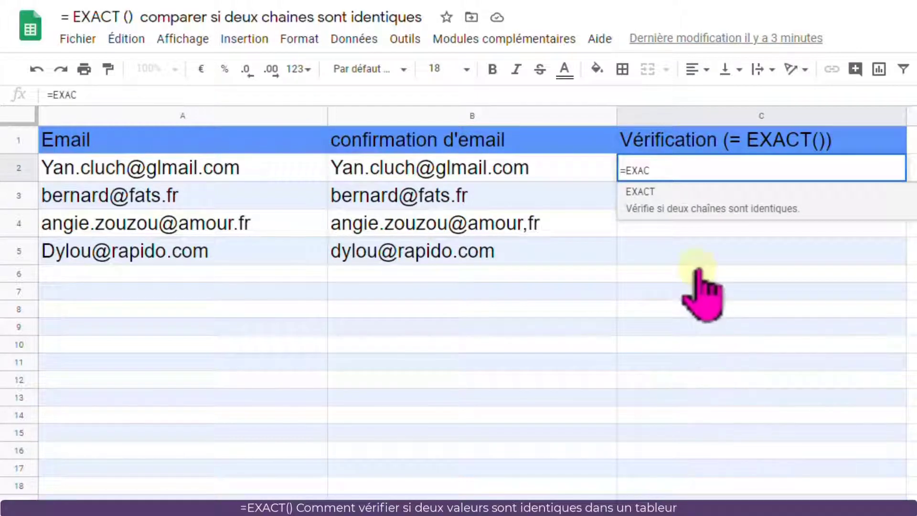
{"action": "left_click", "coordinate": [695, 210]}
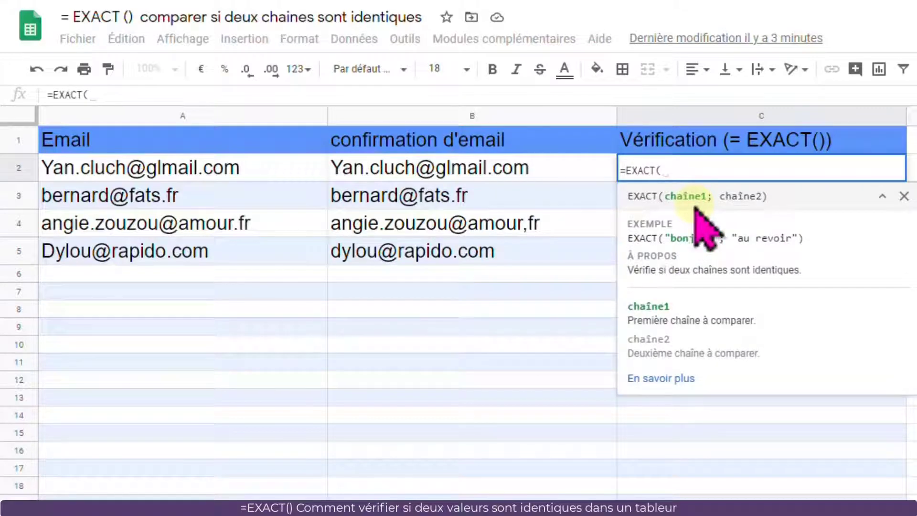
{"action": "left_click", "coordinate": [170, 174]}
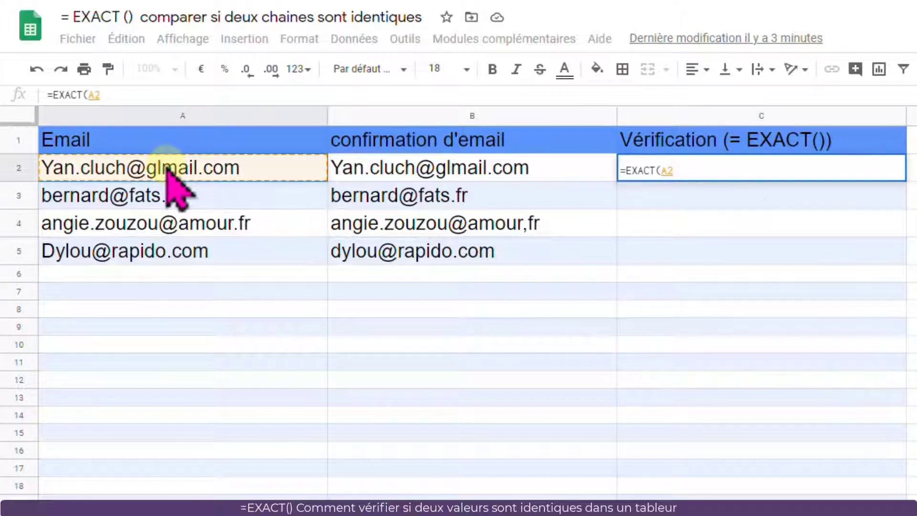
{"action": "type", "text": ";"}
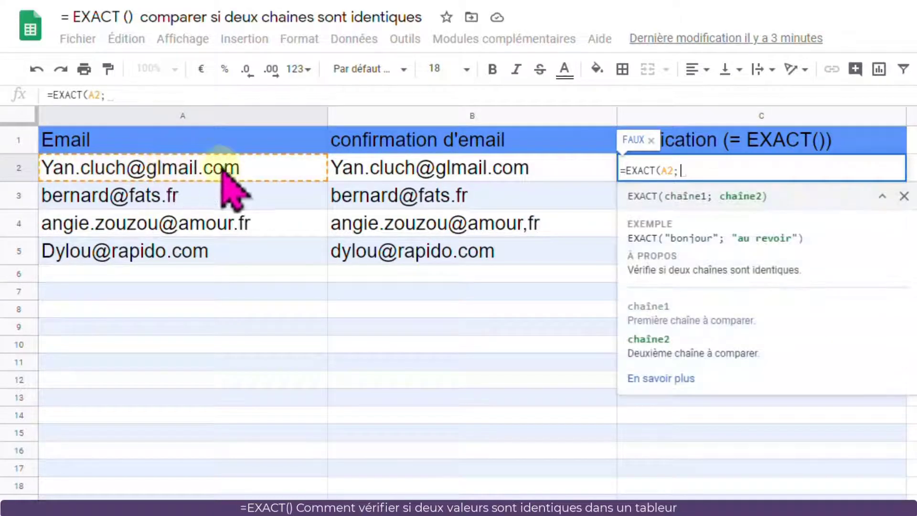
{"action": "left_click", "coordinate": [438, 171]}
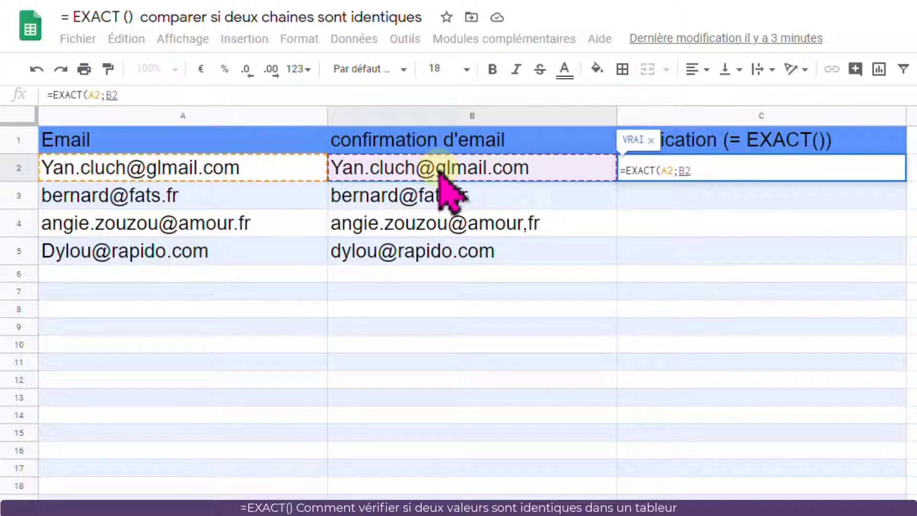
{"action": "type", "text": ")"}
{"action": "key", "text": "Return"}
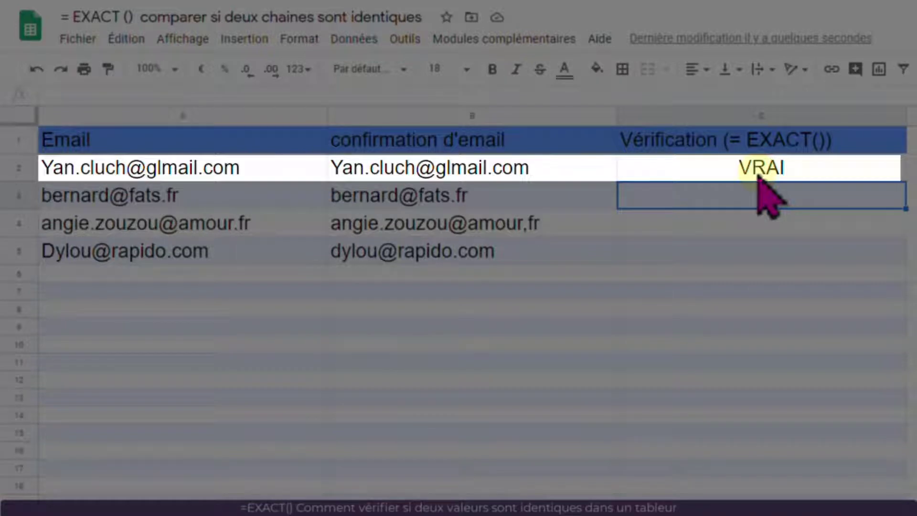
Step: Copy the EXACT formula from C2 down to C5 and review the comparisons in rows 3 to 5
{"action": "left_click", "coordinate": [758, 176]}
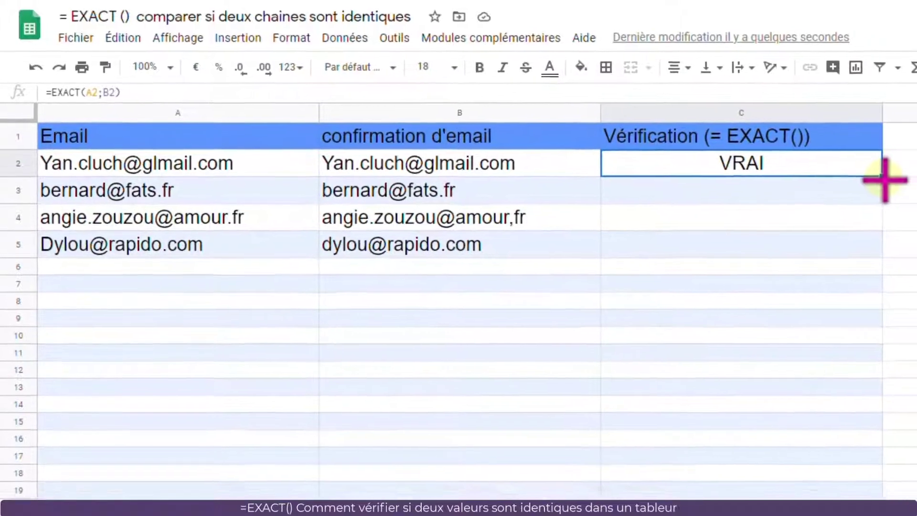
{"action": "left_click_drag", "start_coordinate": [905, 181], "coordinate": [865, 253]}
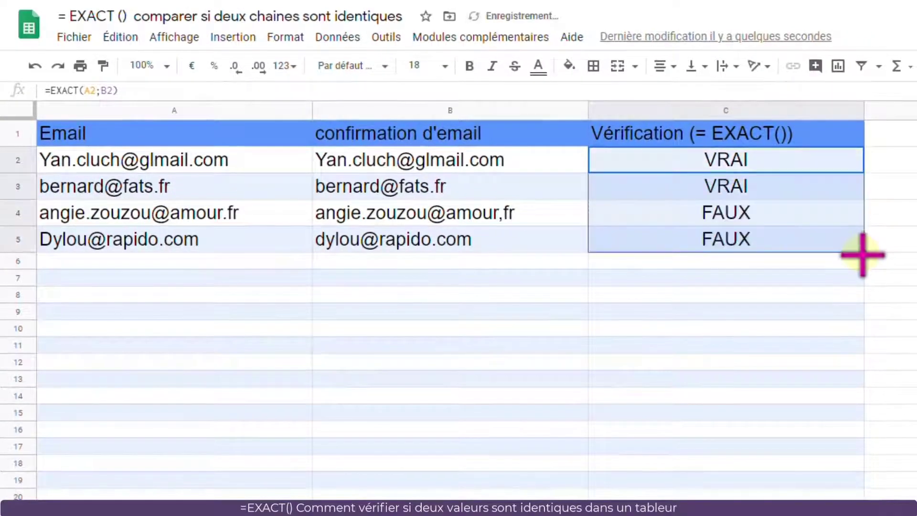
{"action": "left_click", "coordinate": [18, 186]}
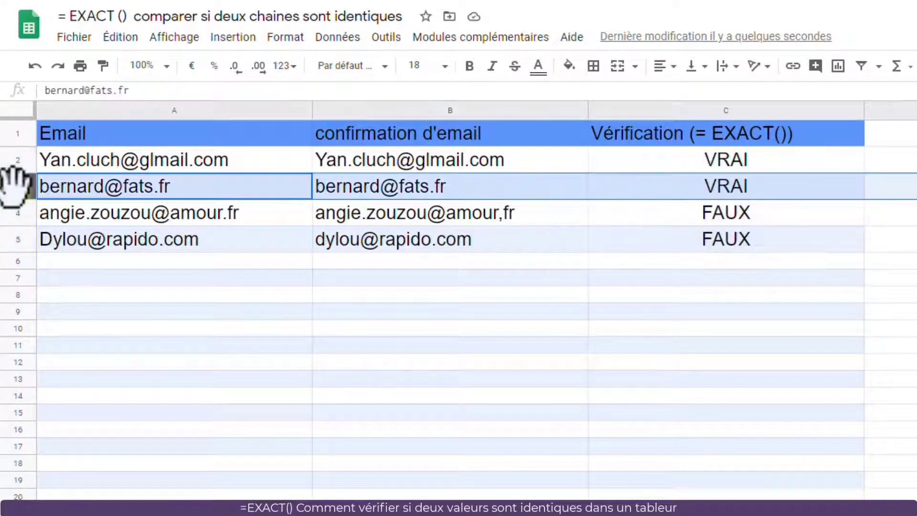
{"action": "left_click", "coordinate": [17, 212]}
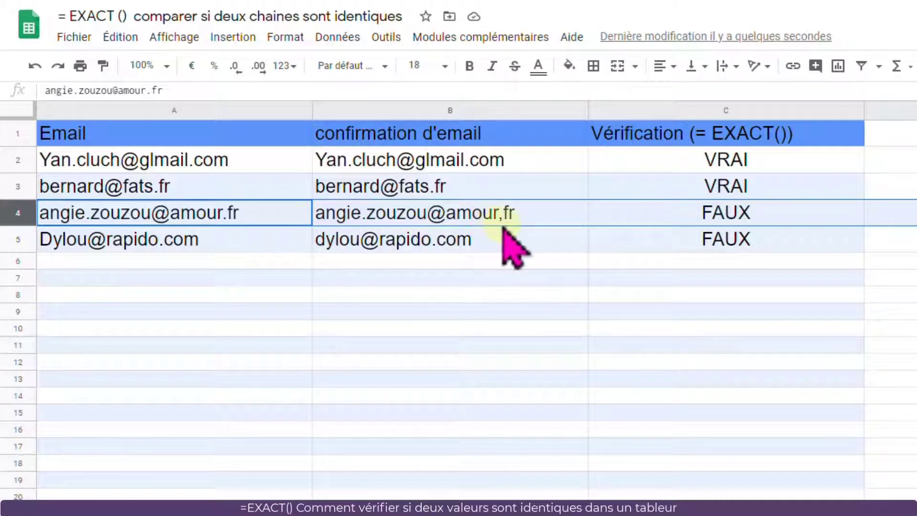
{"action": "left_click", "coordinate": [782, 213]}
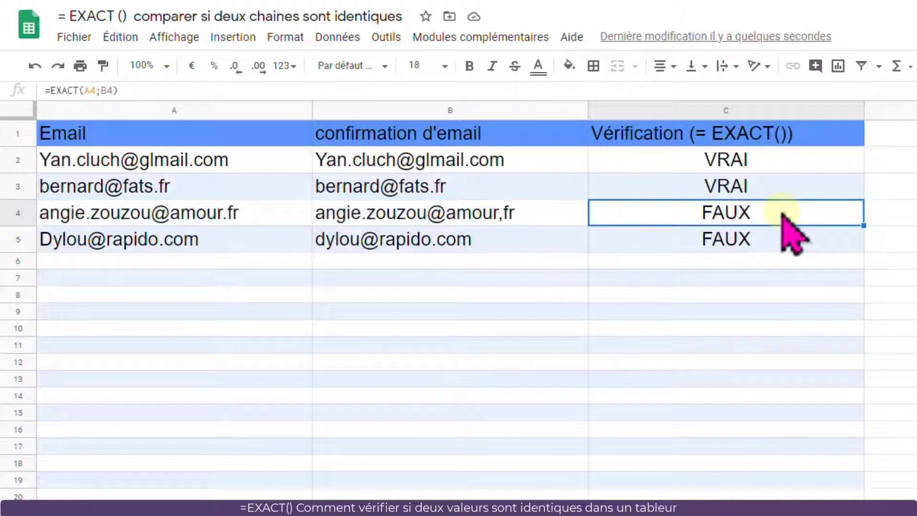
{"action": "left_click", "coordinate": [19, 240]}
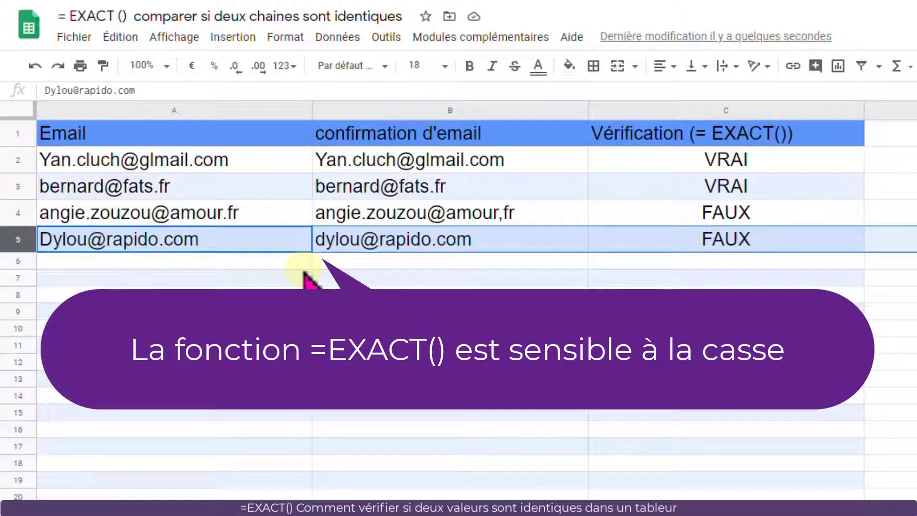
{"action": "left_click", "coordinate": [731, 241]}
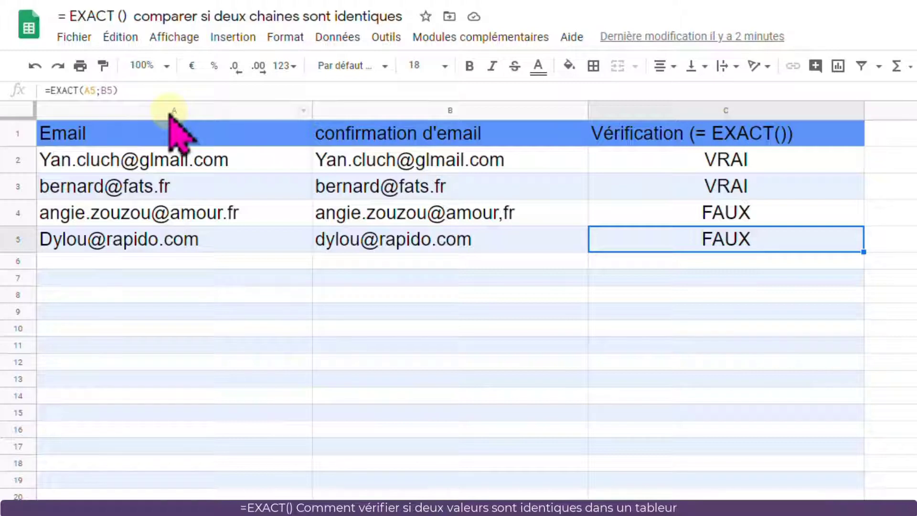
Step: Create a conditional formatting rule for columns A and B with the custom formula =$C1=FAUX
{"action": "left_click_drag", "start_coordinate": [173, 113], "coordinate": [368, 110]}
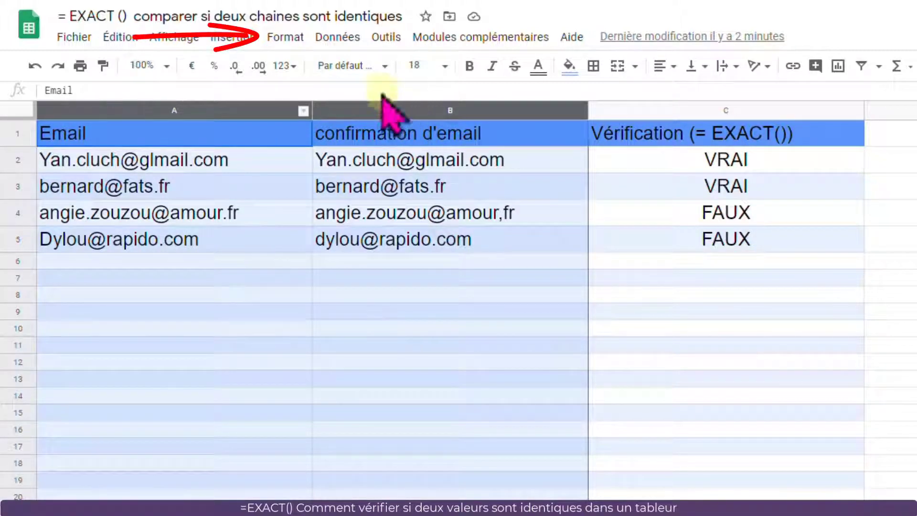
{"action": "left_click", "coordinate": [285, 37]}
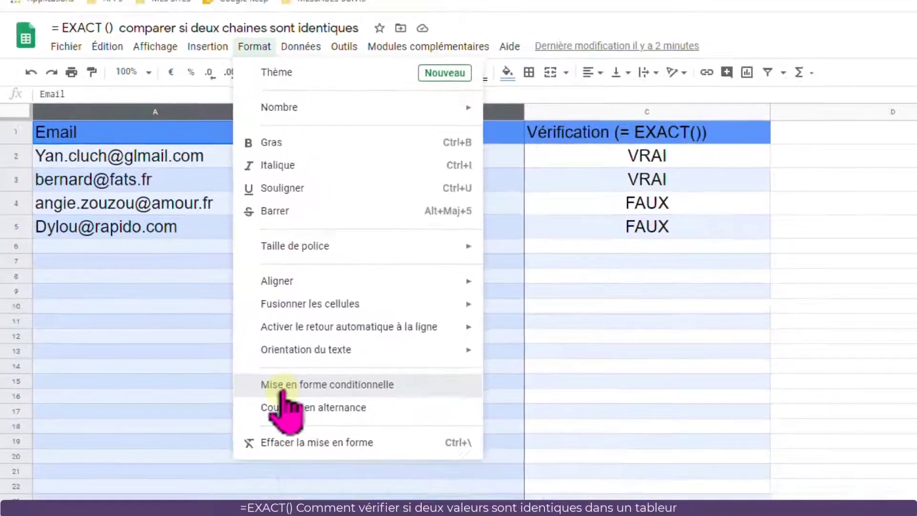
{"action": "left_click", "coordinate": [305, 416]}
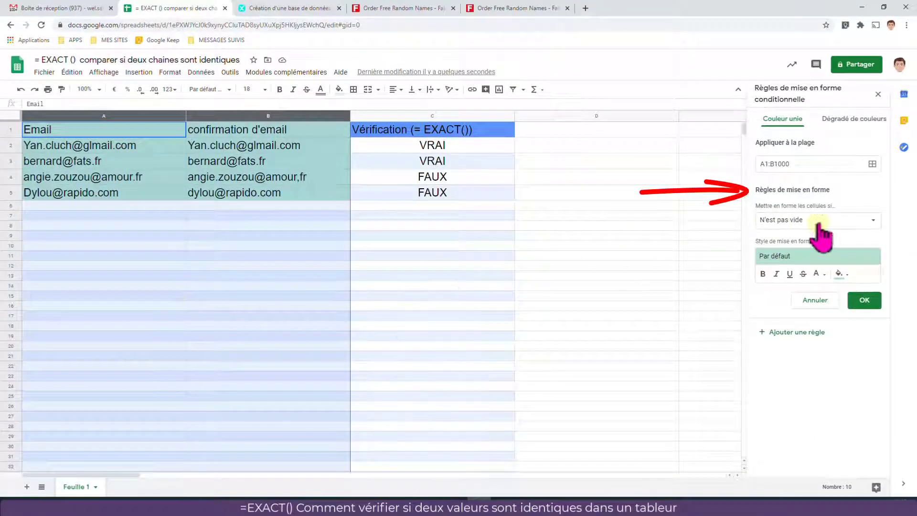
{"action": "left_click", "coordinate": [820, 221]}
{"action": "scroll", "coordinate": [821, 225], "scroll_direction": "down", "scroll_amount": 2}
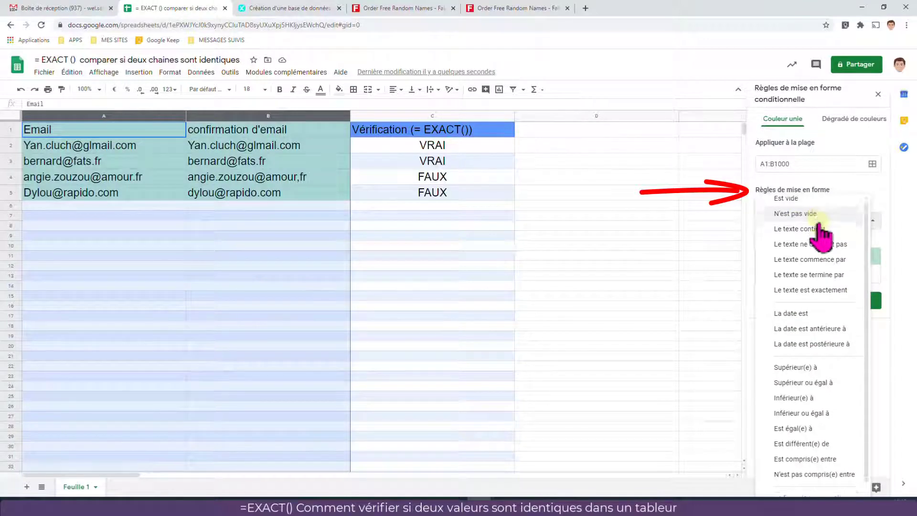
{"action": "left_click", "coordinate": [817, 477]}
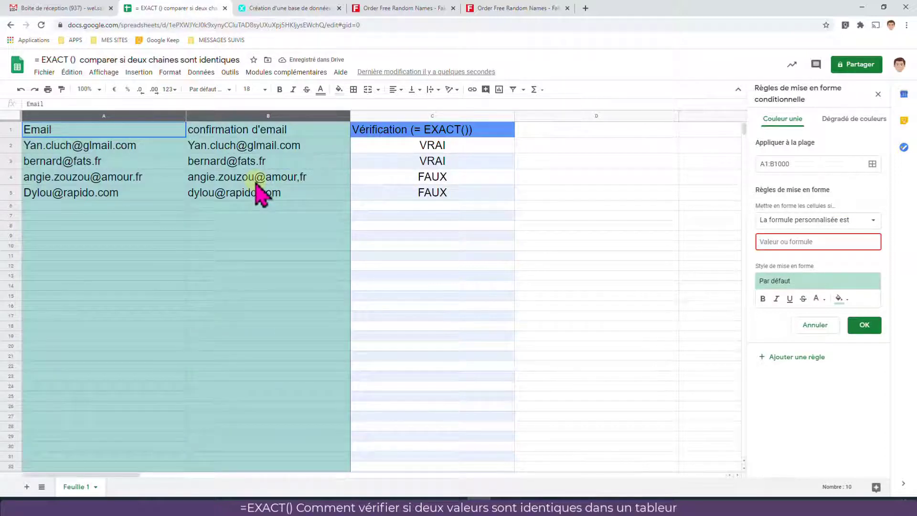
{"action": "type", "text": "=C1"}
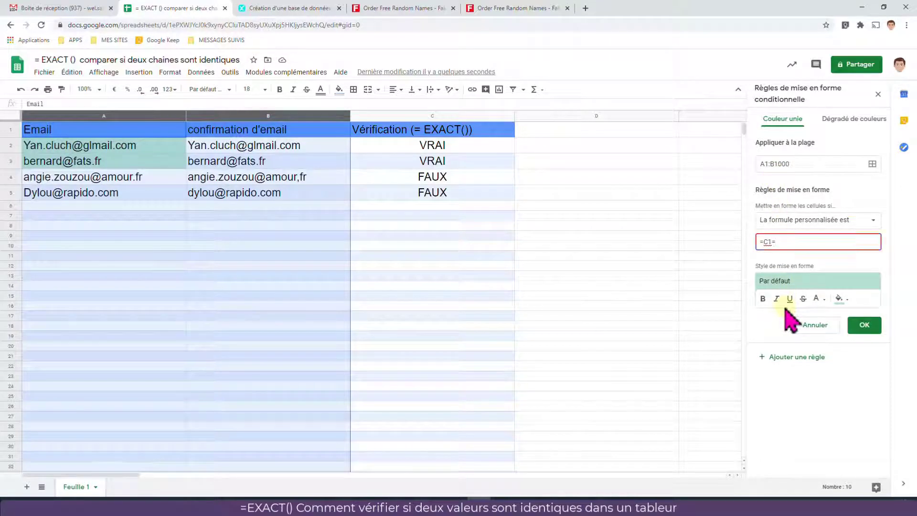
{"action": "type", "text": "=FAUX"}
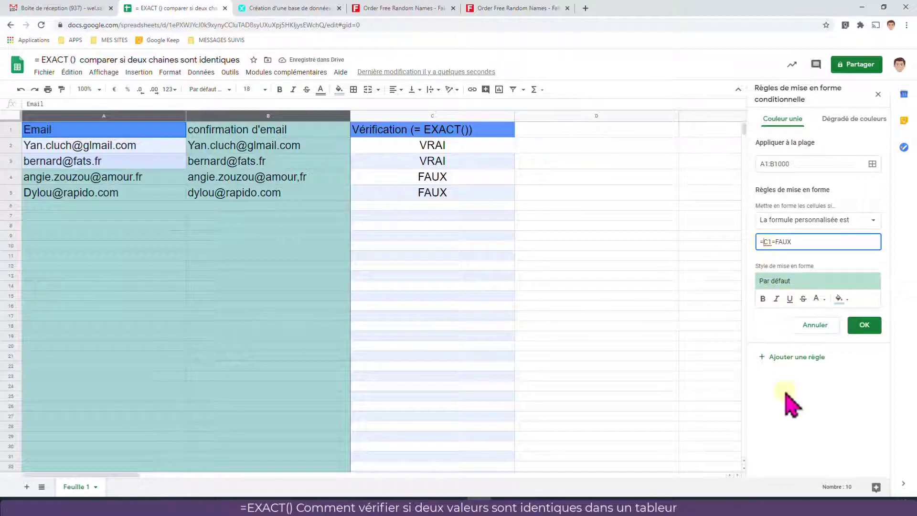
{"action": "type", "text": "$"}
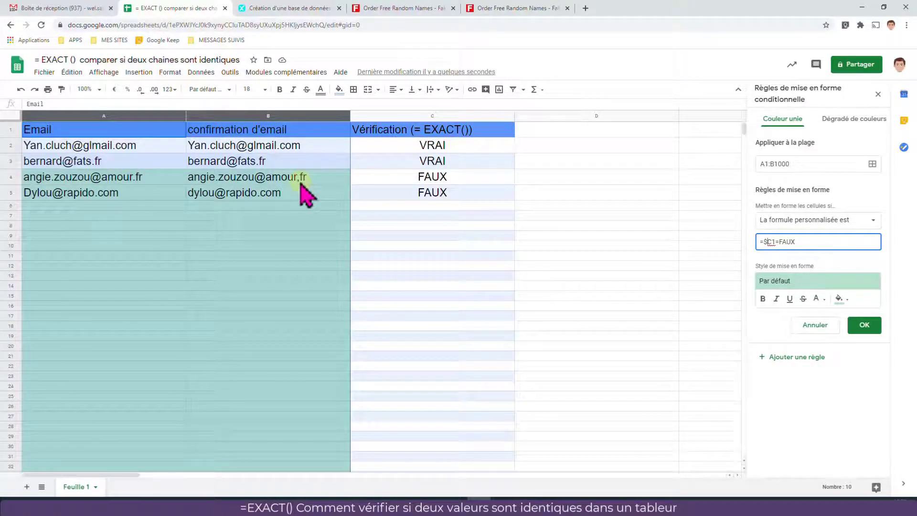
Step: Give the conditional formatting rule a red fill and save it
{"action": "left_click", "coordinate": [839, 299]}
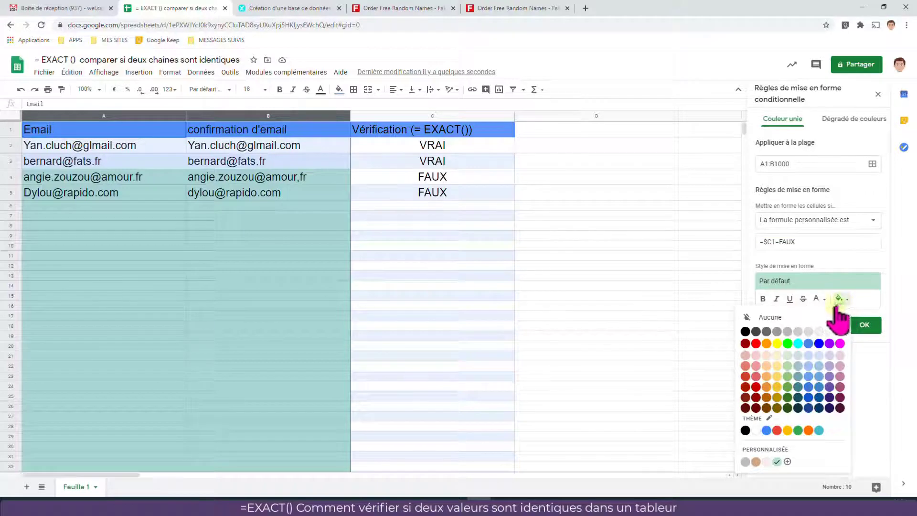
{"action": "left_click", "coordinate": [756, 343]}
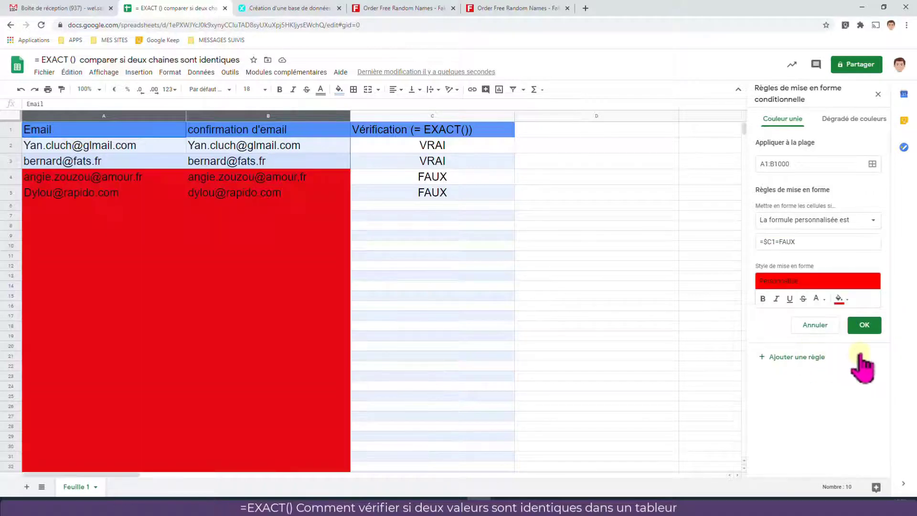
{"action": "left_click", "coordinate": [864, 325]}
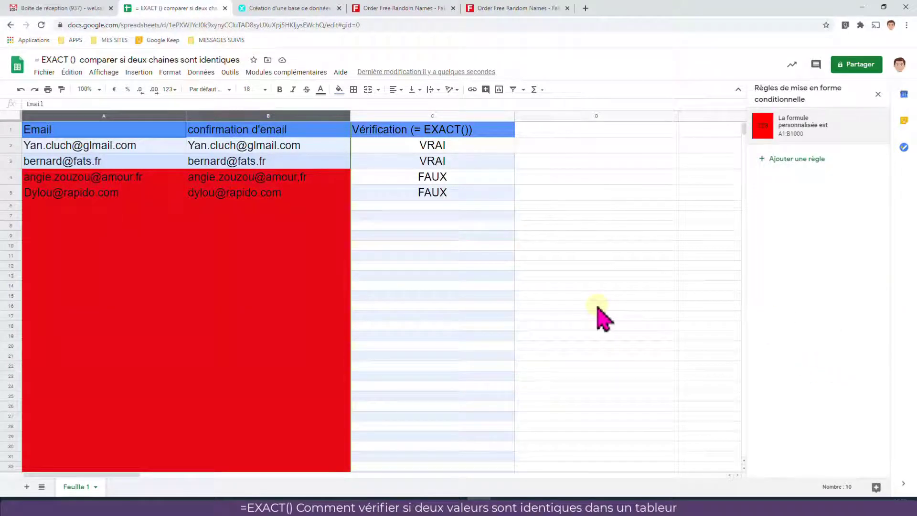
{"action": "left_click", "coordinate": [878, 95]}
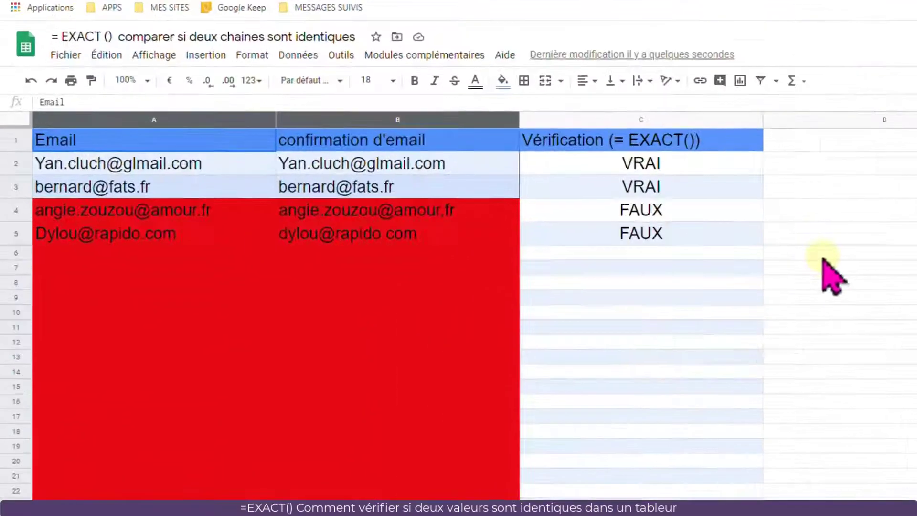
Step: Correct the confirmation email in B4 by replacing its comma with a period, and check the verification in C4
{"action": "left_click", "coordinate": [552, 225]}
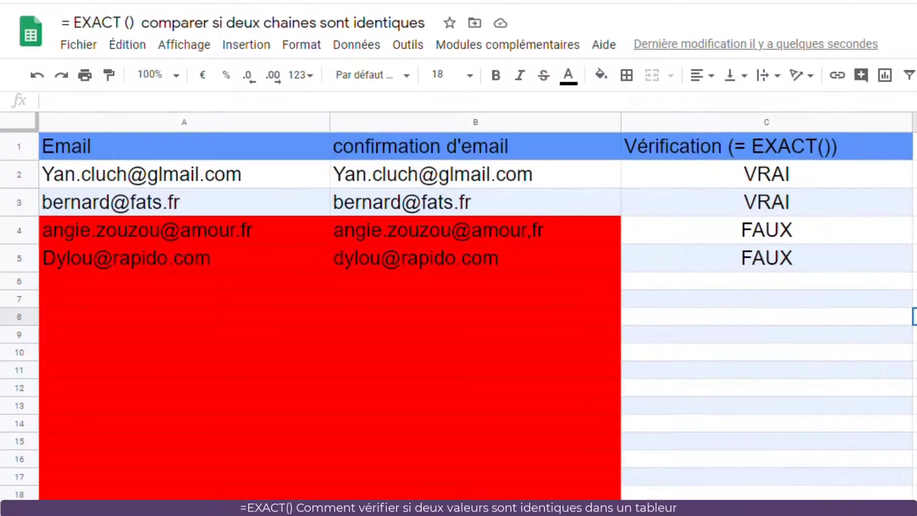
{"action": "left_click", "coordinate": [555, 232]}
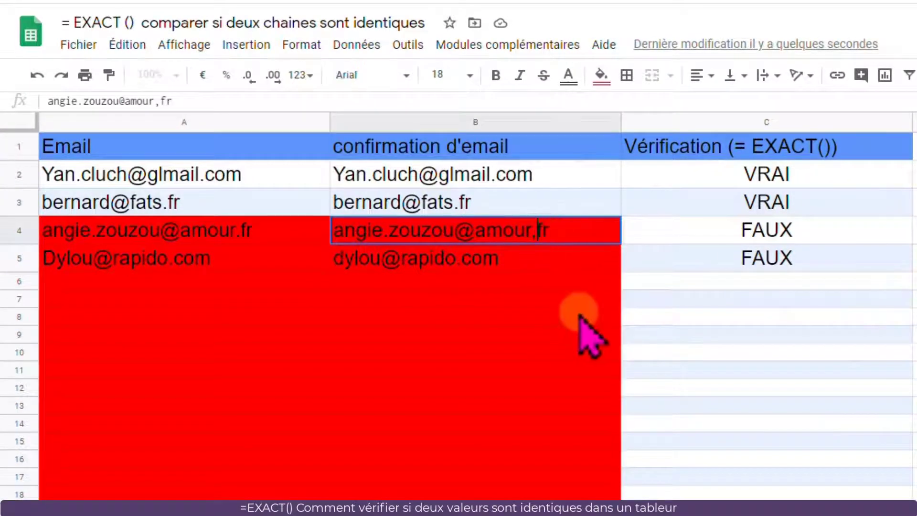
{"action": "key", "text": "BackSpace"}
{"action": "type", "text": "."}
{"action": "key", "text": "Return"}
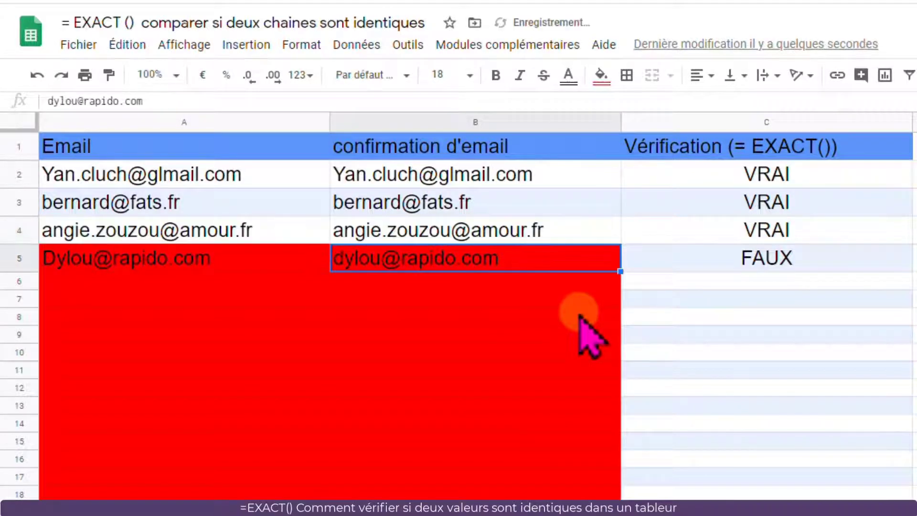
{"action": "left_click", "coordinate": [776, 231]}
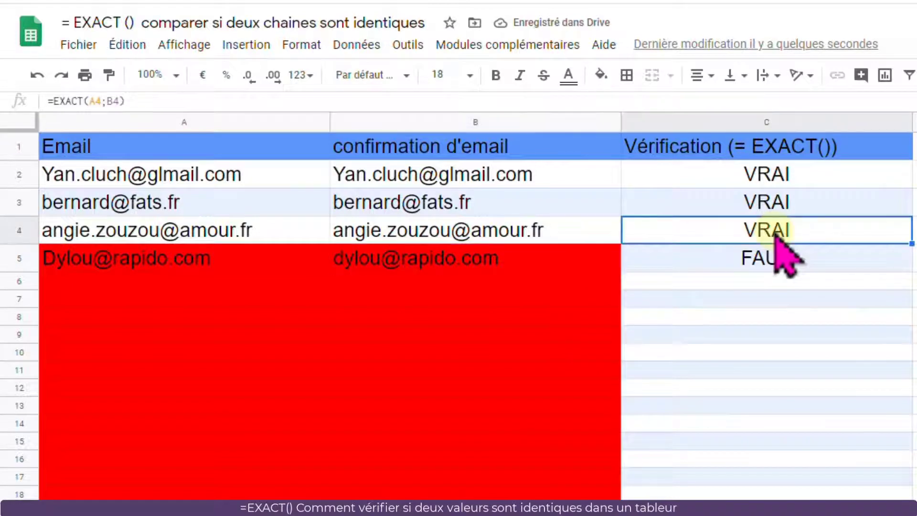
{"action": "left_click", "coordinate": [550, 240]}
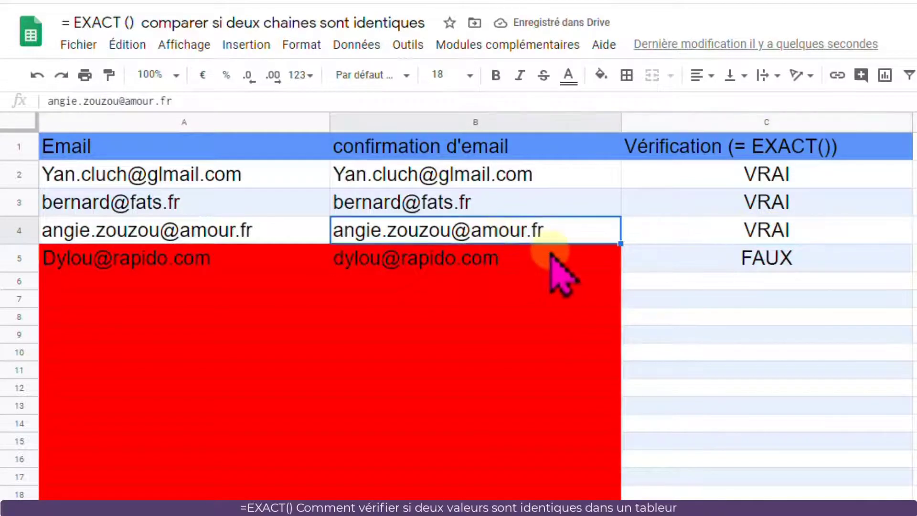
Step: Capitalize the first letter of the confirmation email in B5 so it matches A5
{"action": "double_click", "coordinate": [430, 262]}
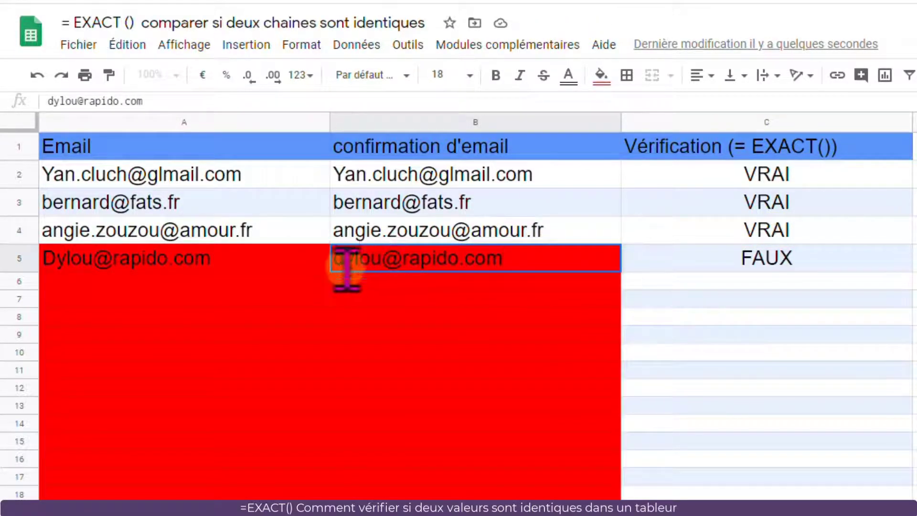
{"action": "key", "text": "BackSpace"}
{"action": "type", "text": "D"}
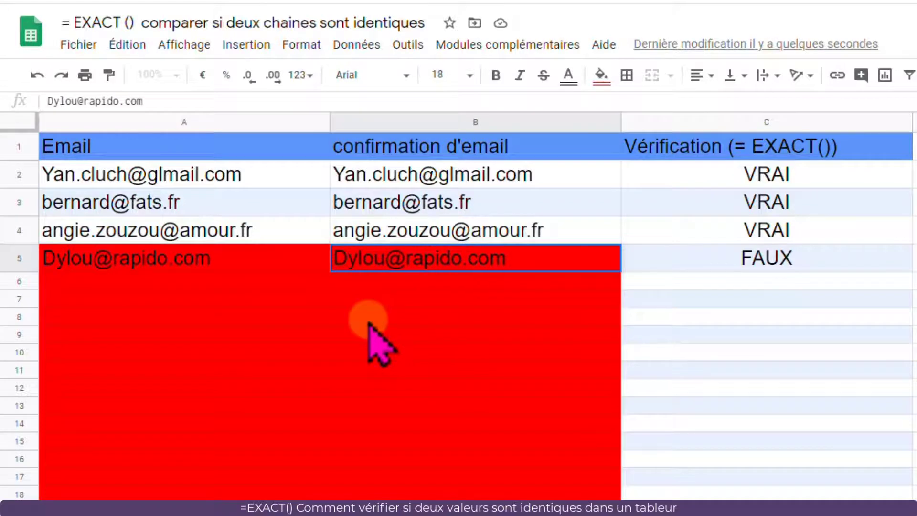
{"action": "key", "text": "Return"}
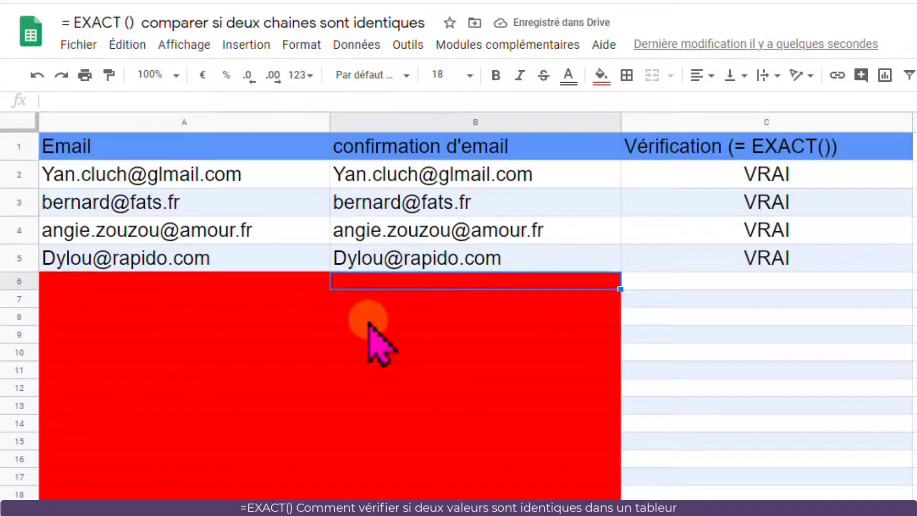